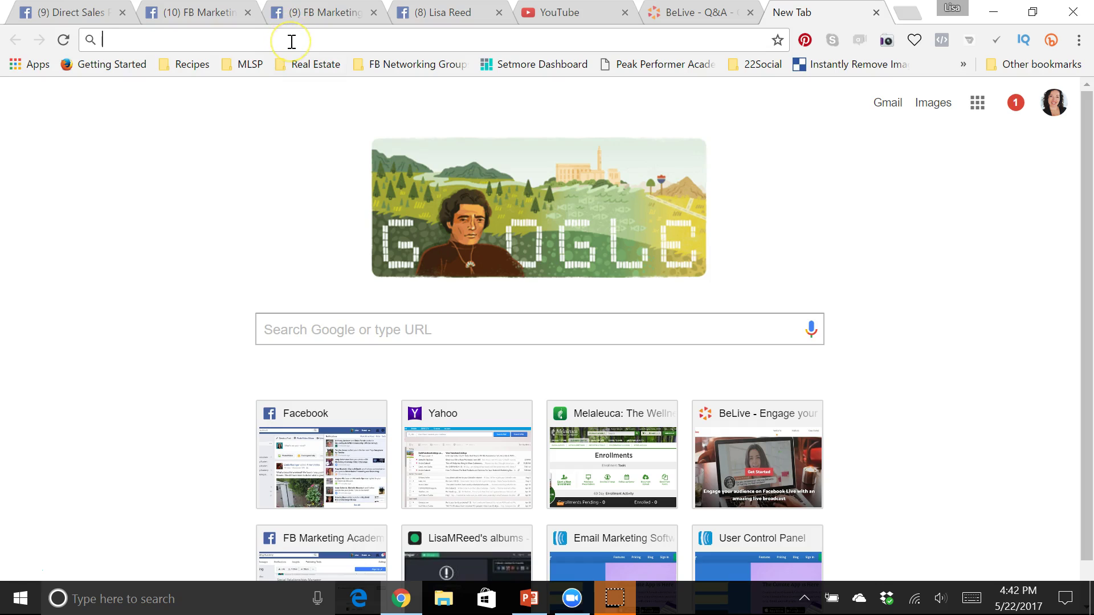
Load the belive.tv site by typing 'belive.' and accepting the autocompletion.
type("belive")
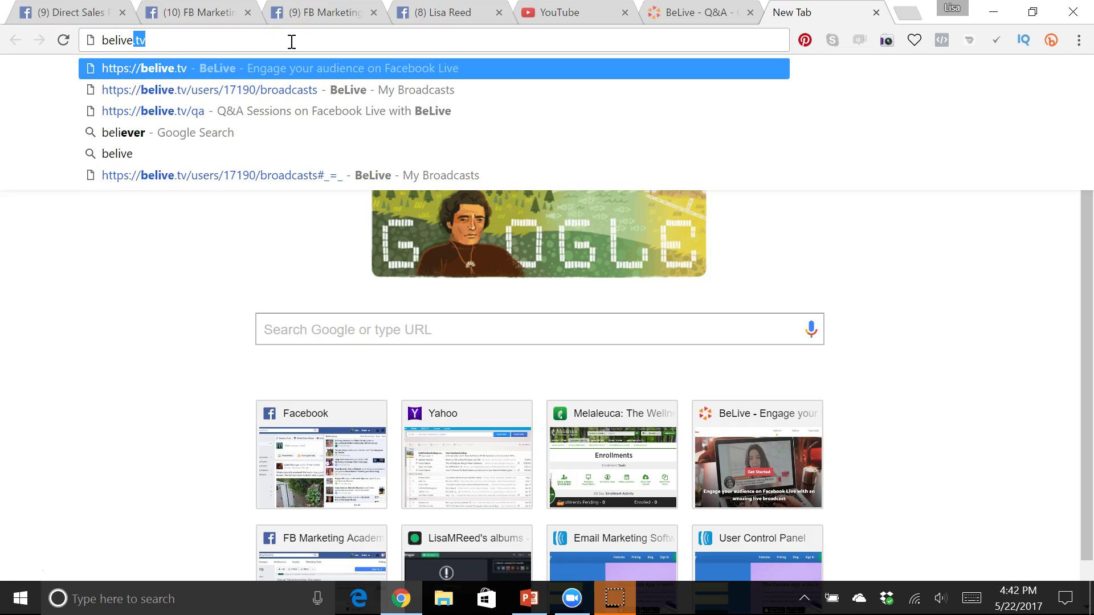
type(".")
key("Return")
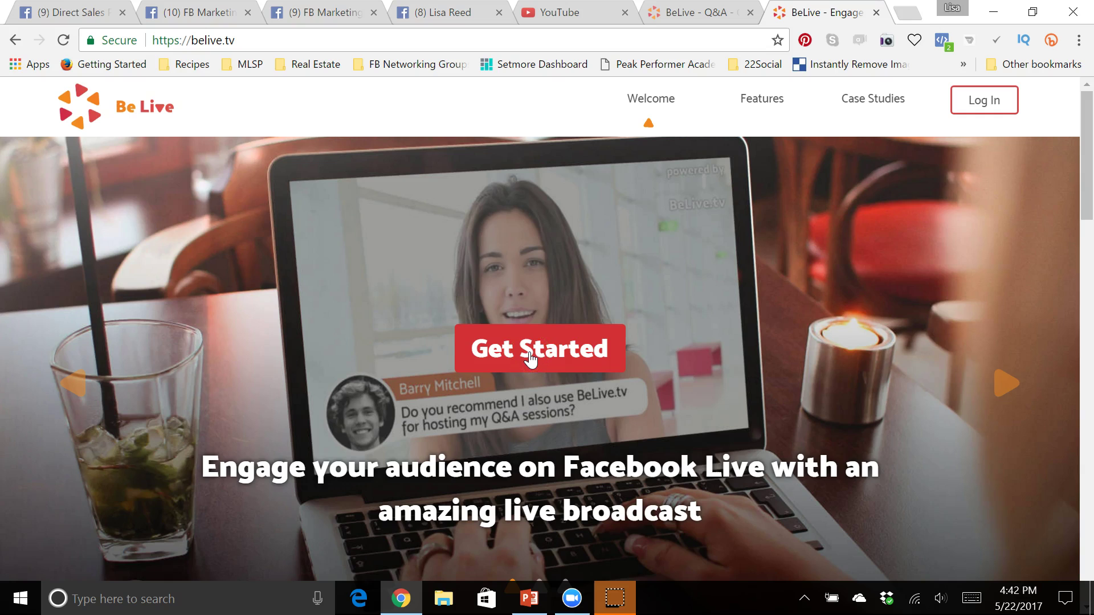
Start a Solo broadcast setup, toggling the scheduled Facebook Live option on and back off.
left_click(530, 360)
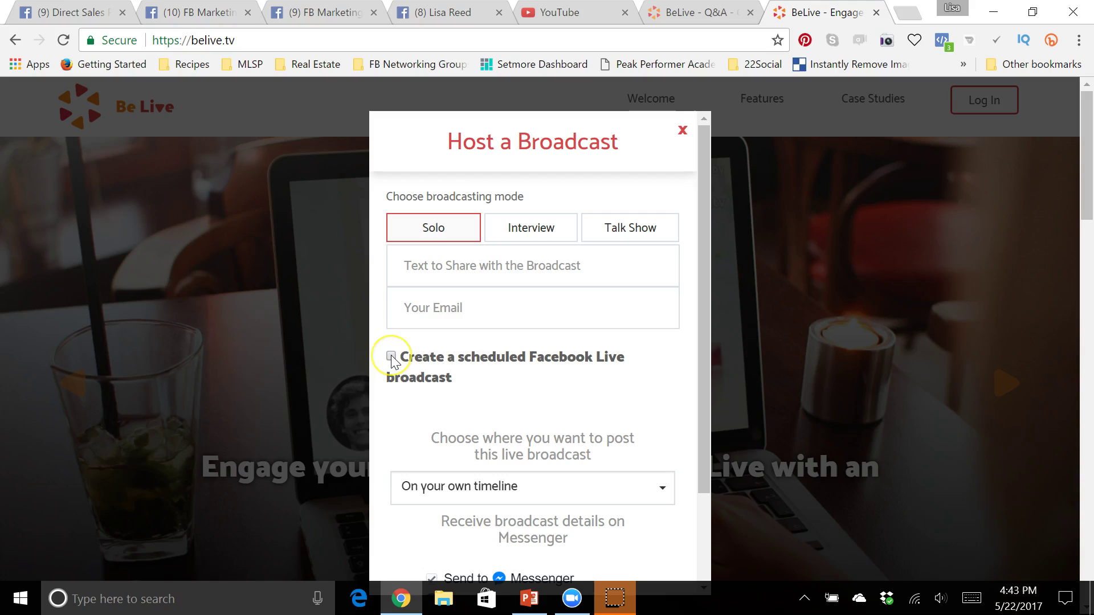
left_click(391, 358)
left_click(392, 358)
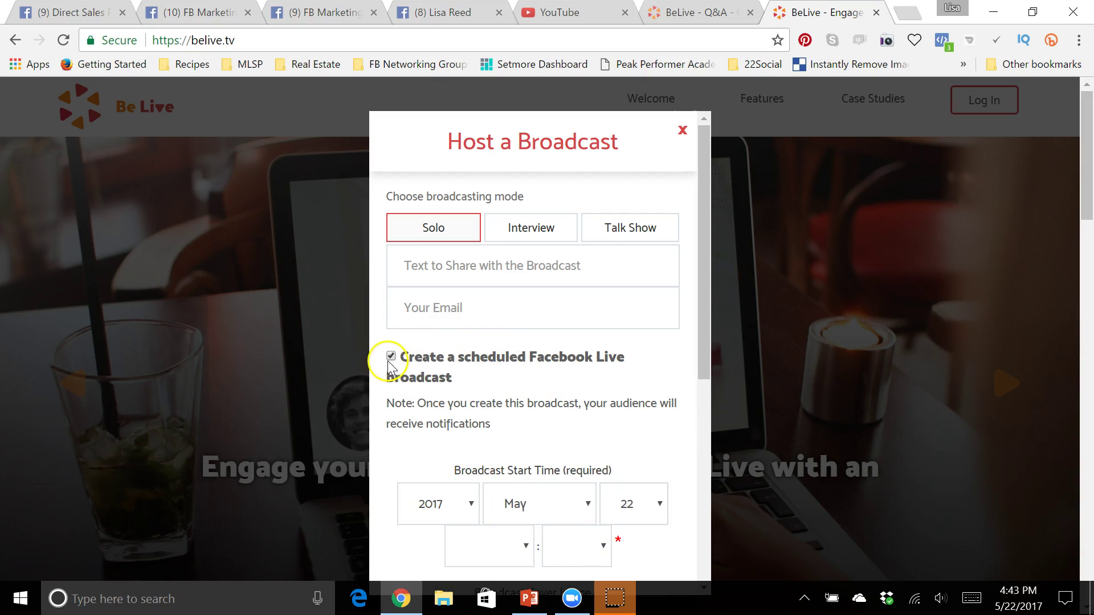
left_click(390, 358)
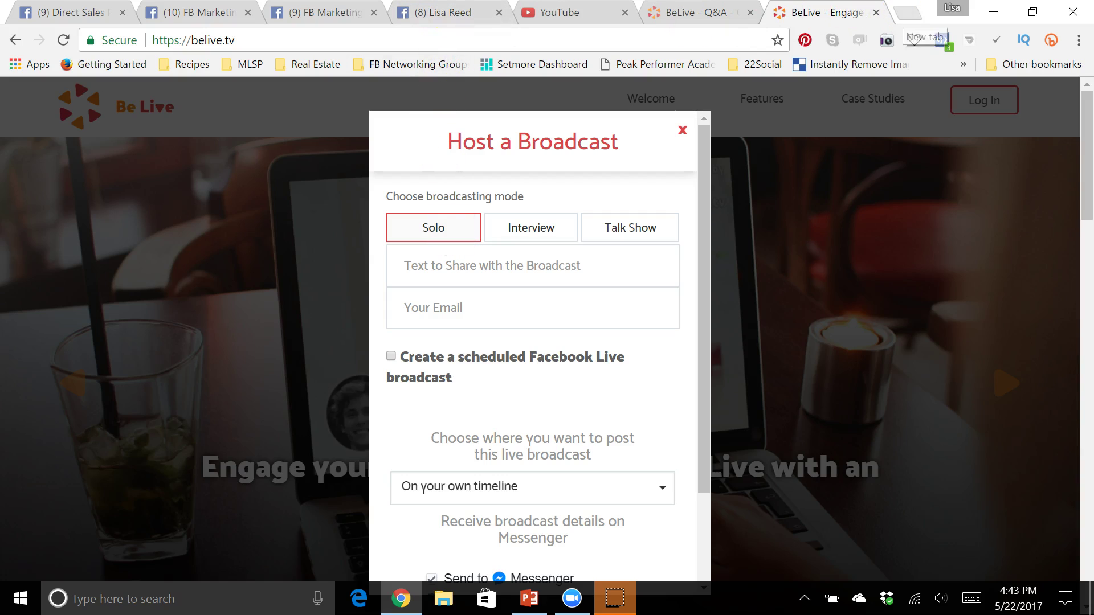
left_click(471, 9)
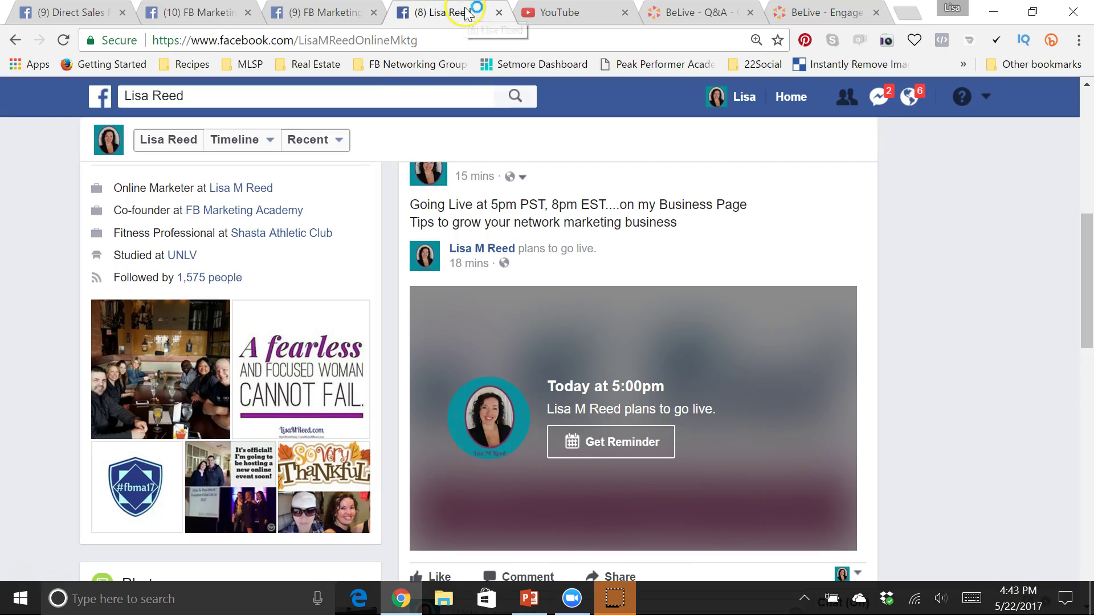
left_click(386, 100)
type("lisa ")
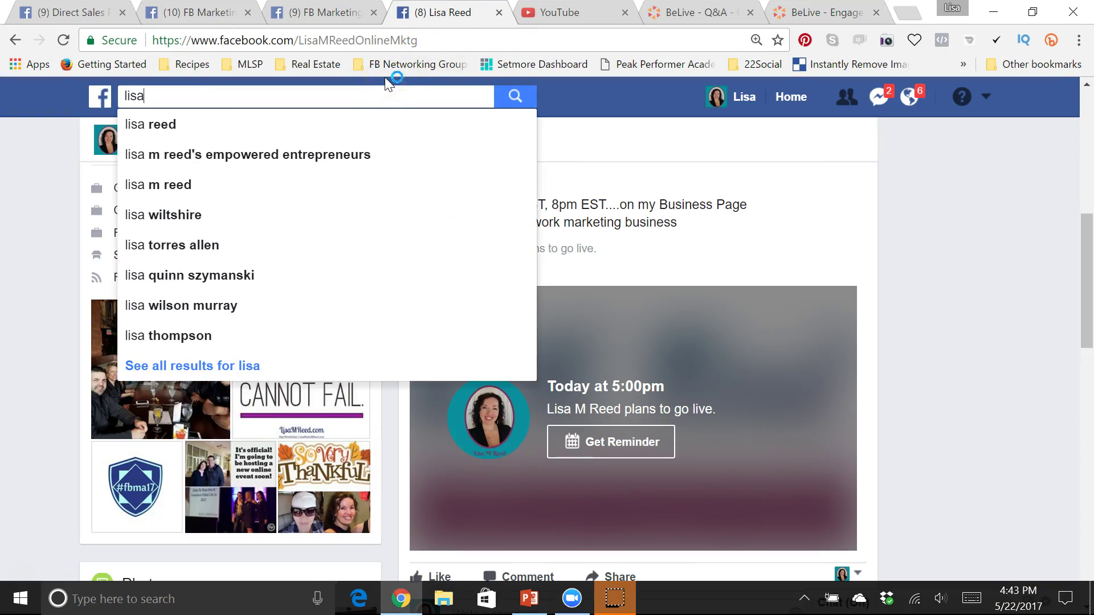
type("m reed")
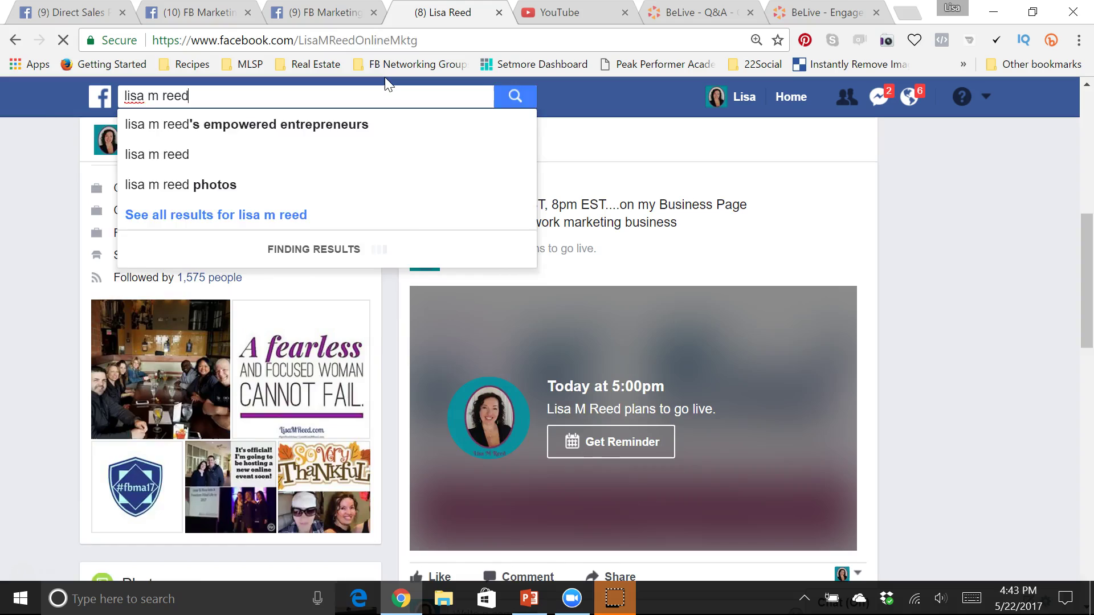
key("Return")
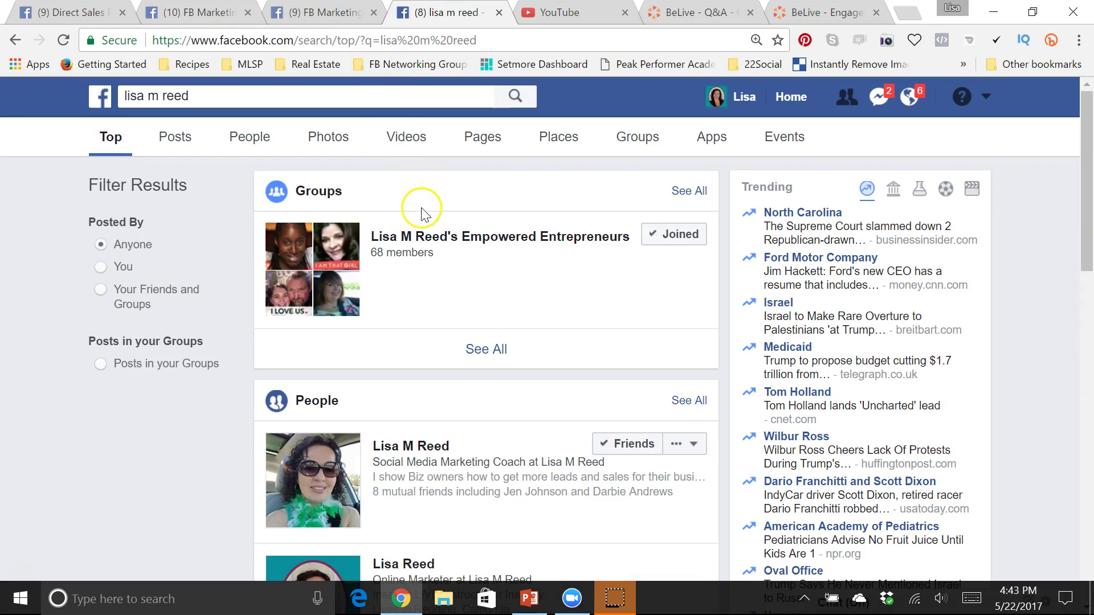
left_click(480, 145)
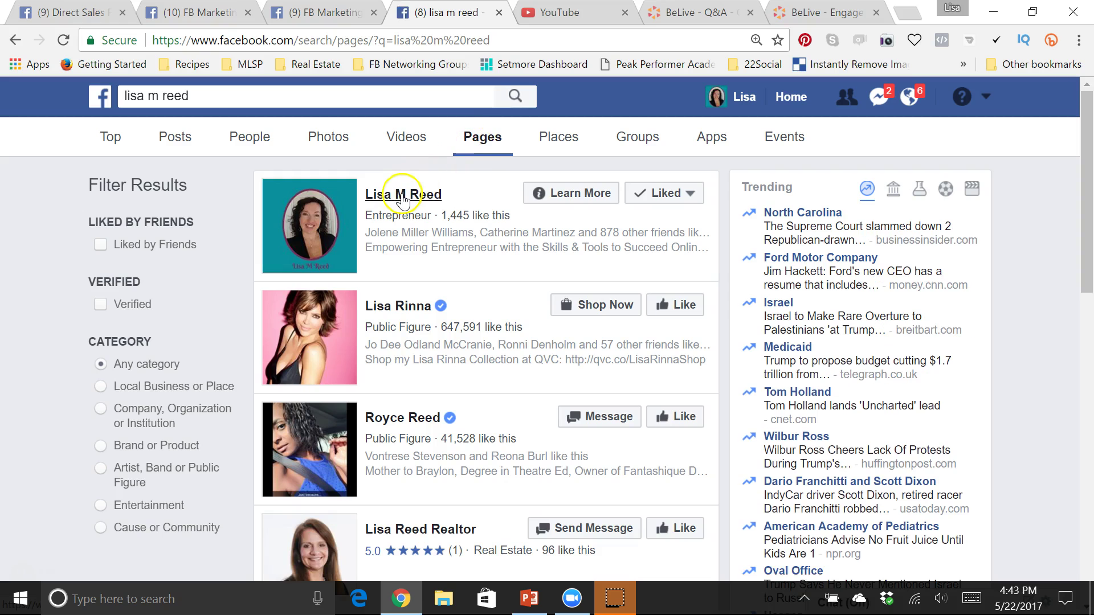
left_click(403, 197)
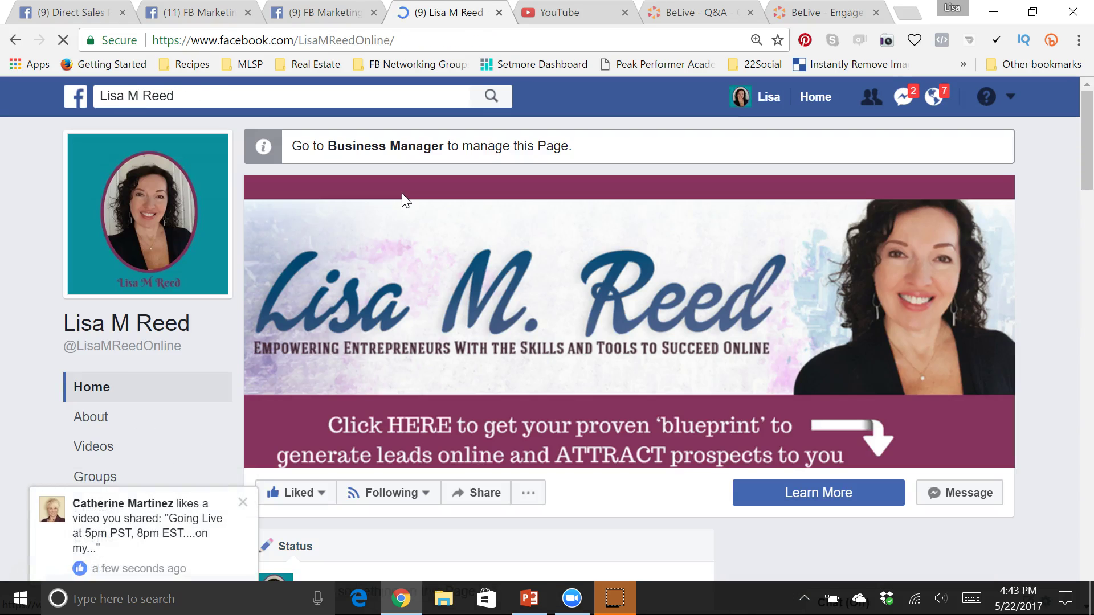
scroll(402, 201, "down", 8)
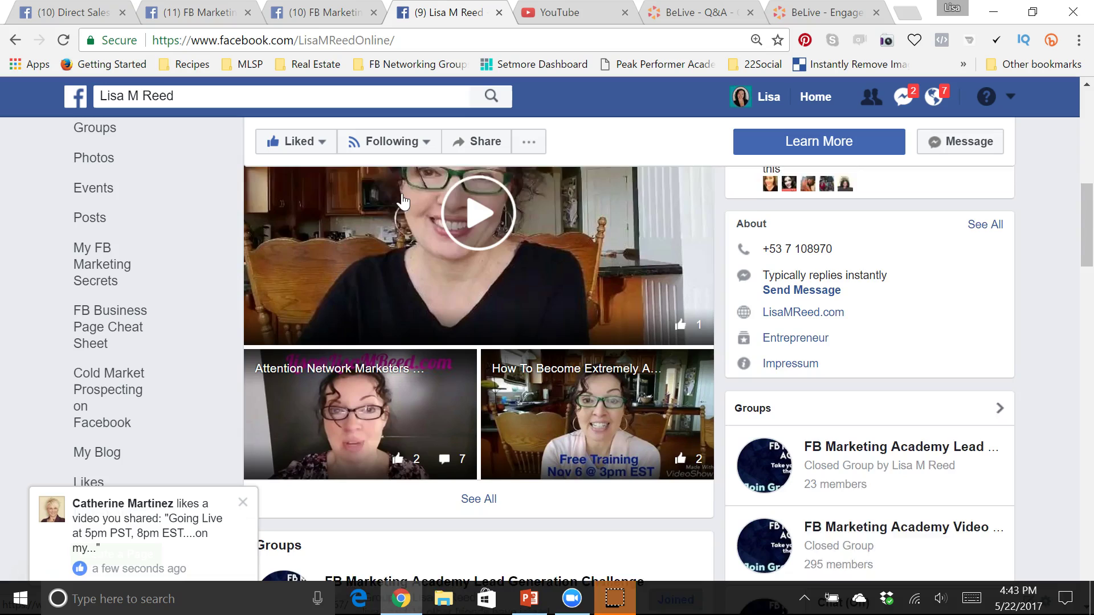
scroll(403, 201, "down", 15)
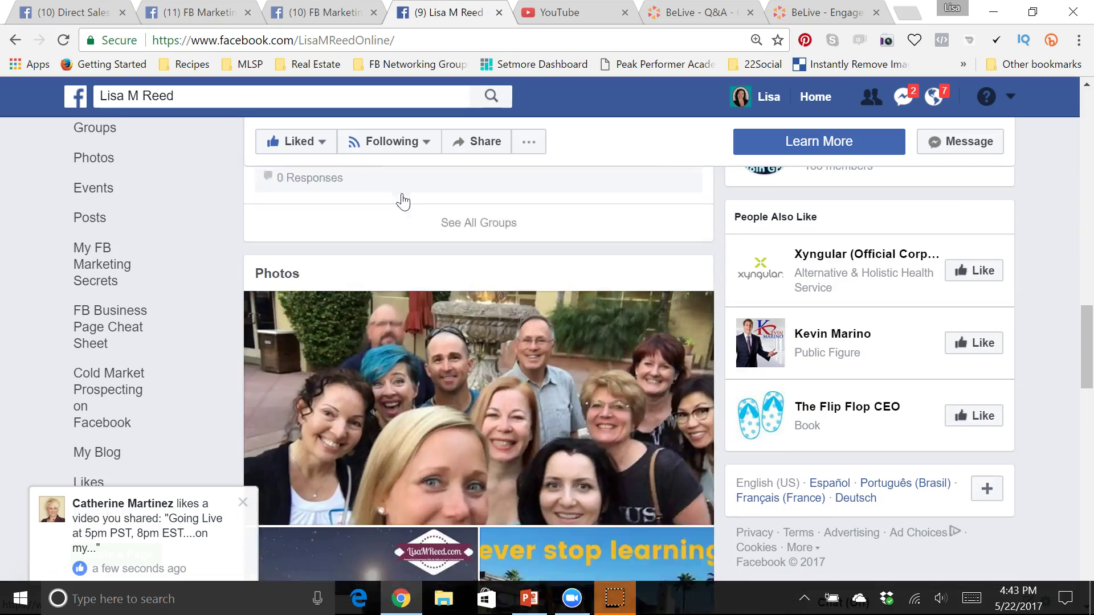
scroll(402, 193, "up", 4)
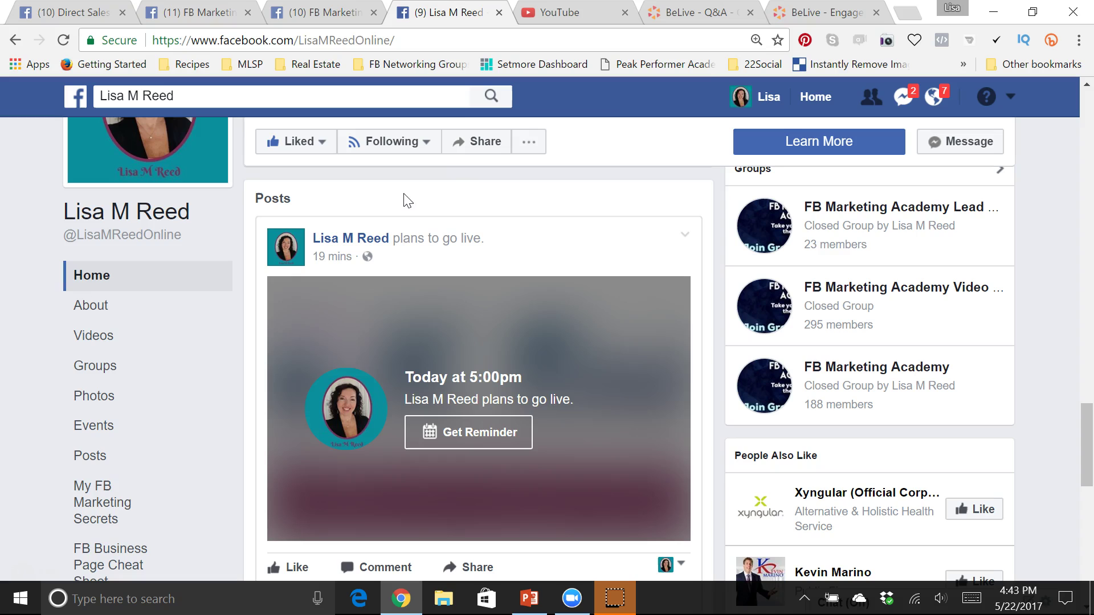
left_click(737, 99)
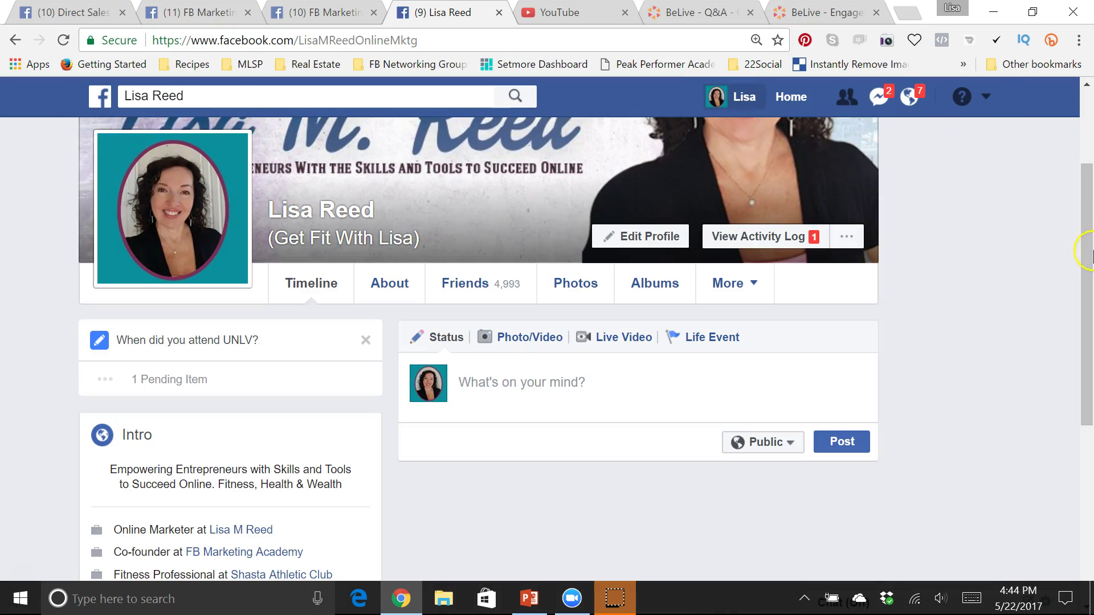
left_click_drag(1091, 250, 1091, 342)
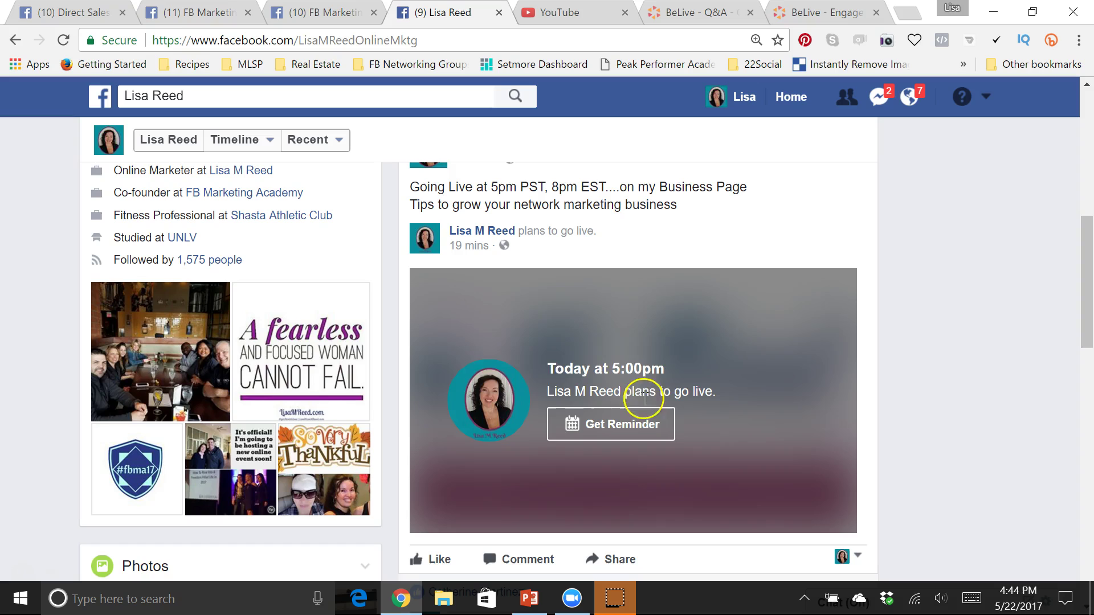
Back in BeLive, keep posting 'On your own timeline' and create the broadcast.
left_click(805, 17)
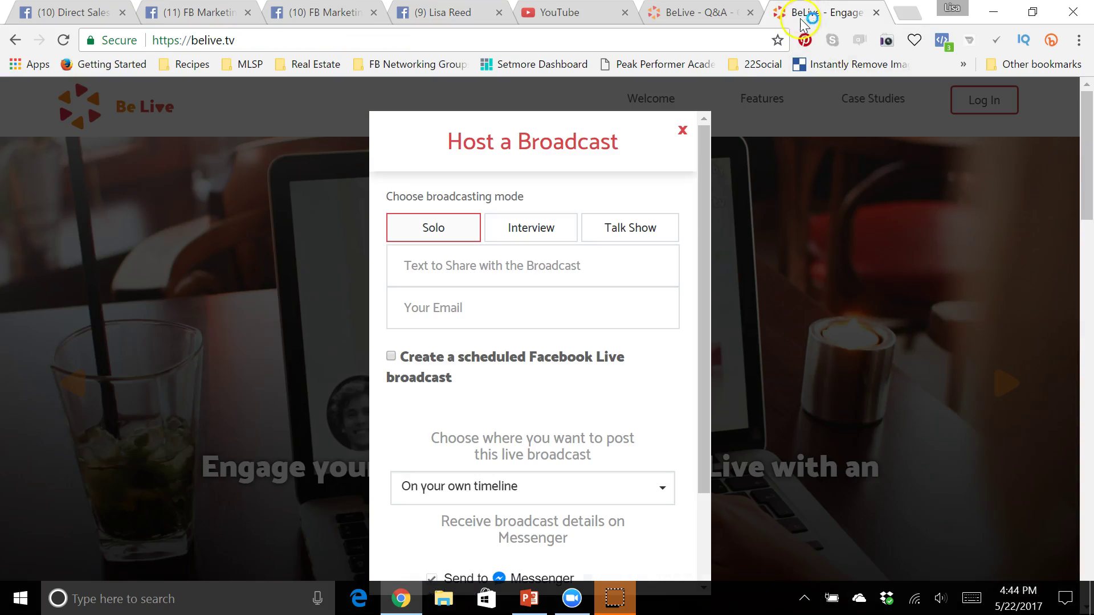
left_click_drag(705, 219, 710, 320)
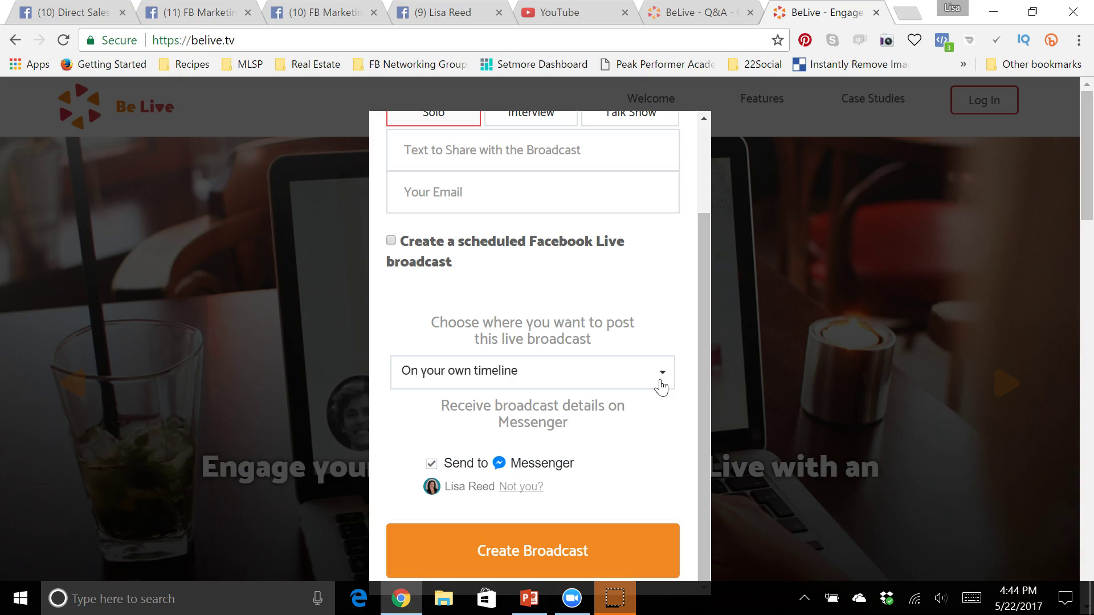
left_click(662, 377)
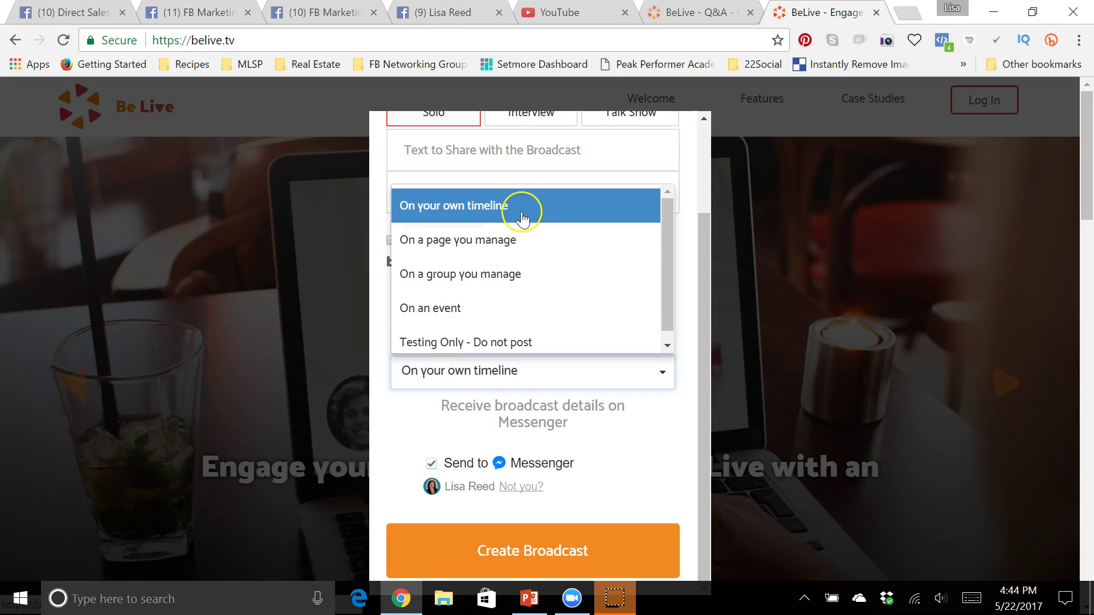
left_click(521, 217)
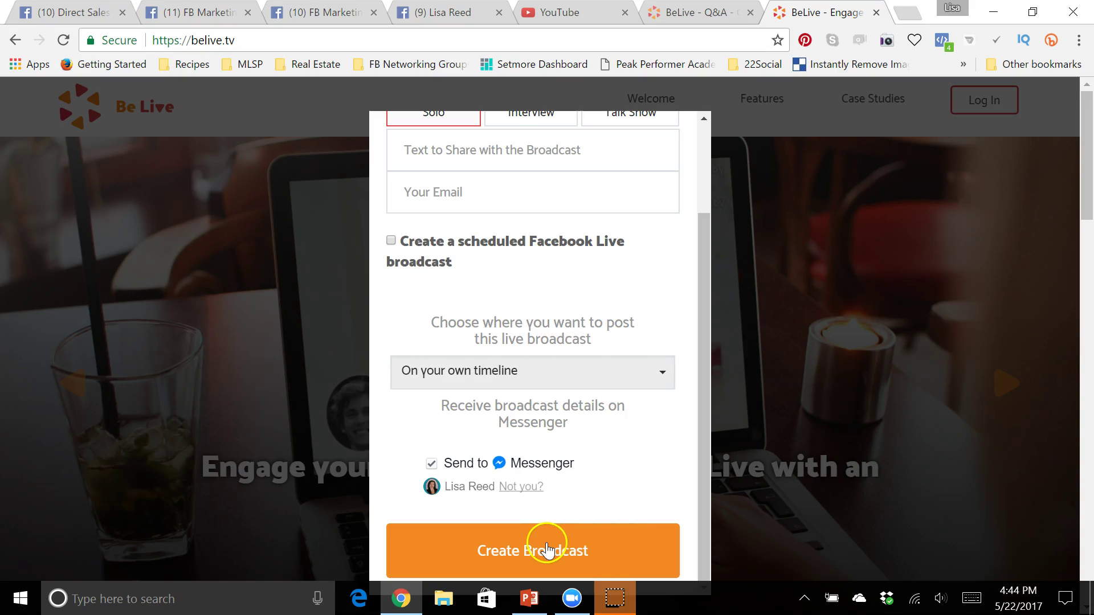
left_click(542, 564)
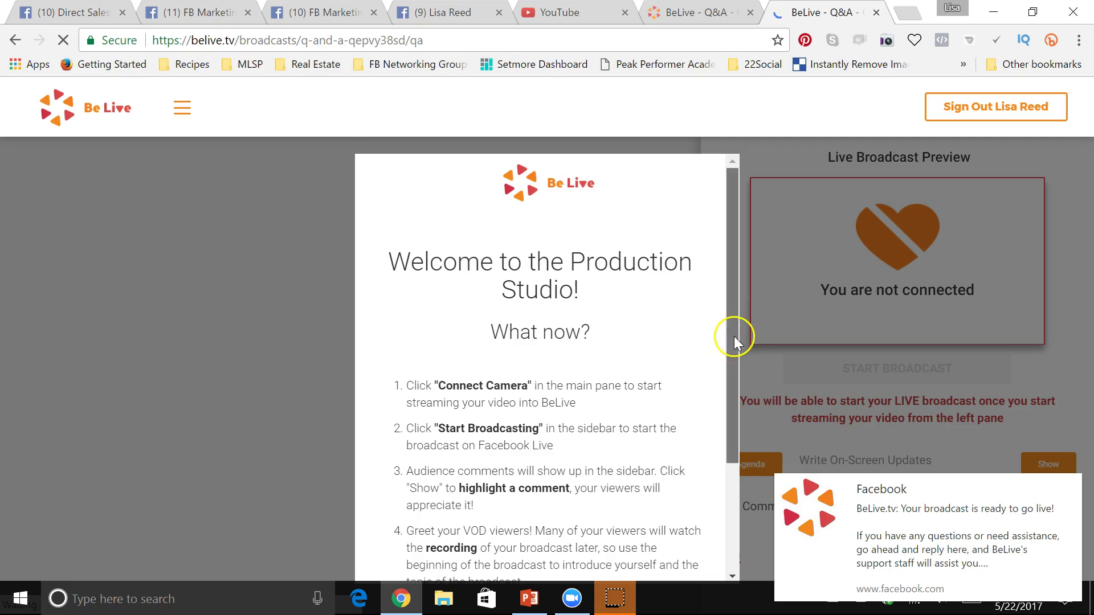
Close the studio's welcome guide with Start and choose Connect Camera.
left_click_drag(734, 336, 721, 436)
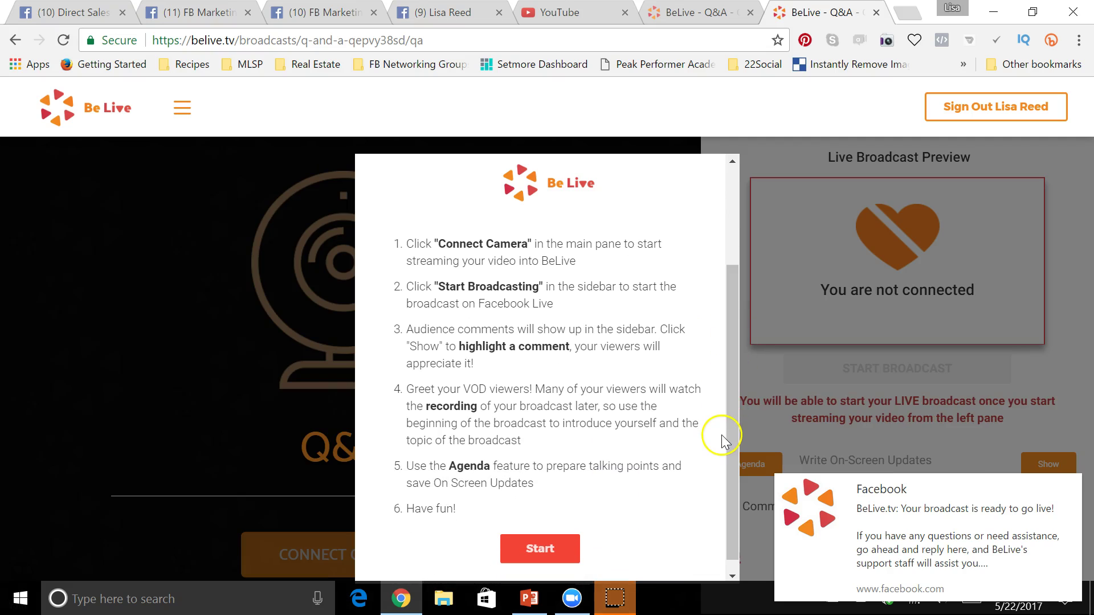
left_click(541, 549)
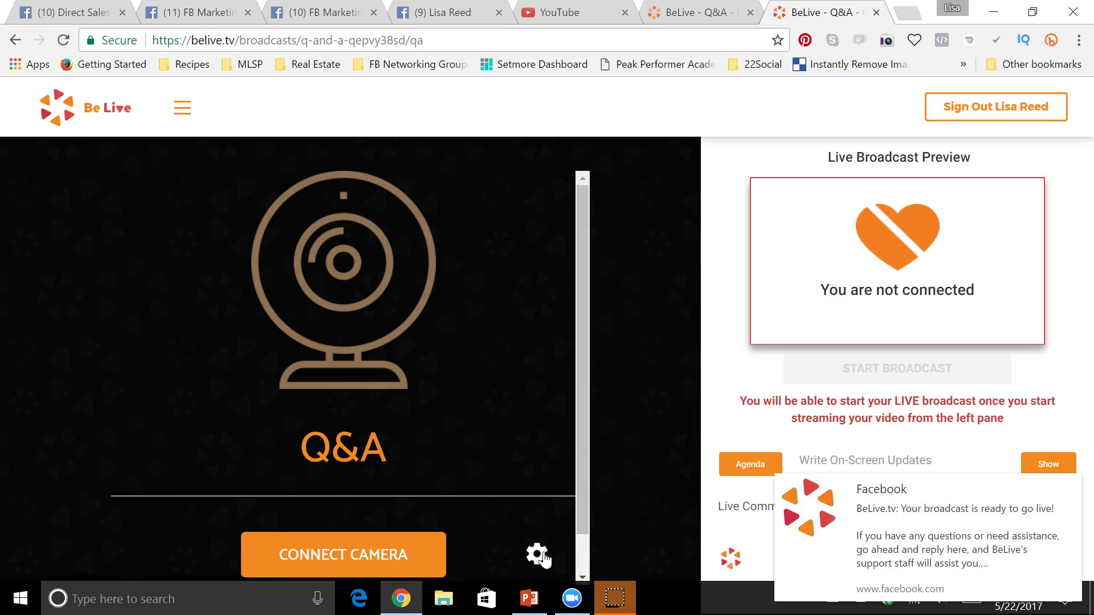
left_click(369, 557)
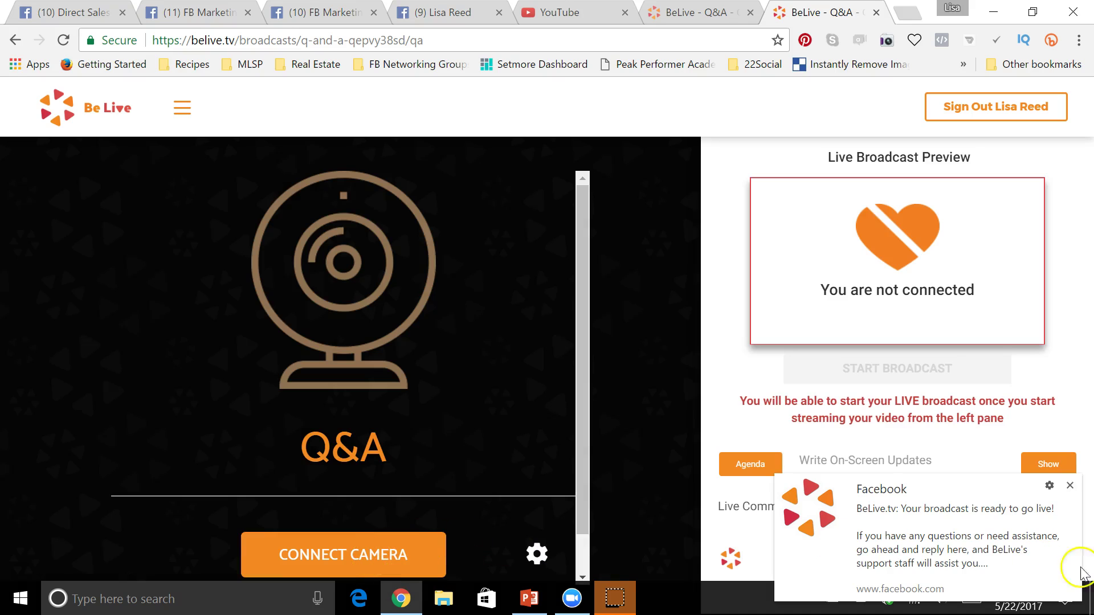
Dismiss the Facebook notification and connect the webcam feed to the studio.
left_click(1070, 487)
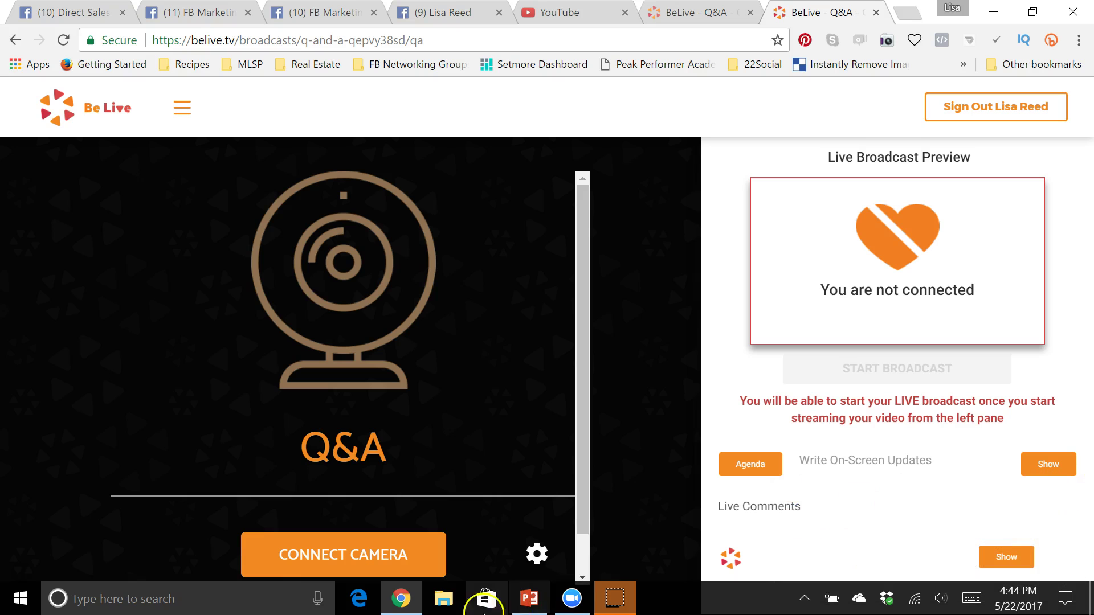
left_click(411, 561)
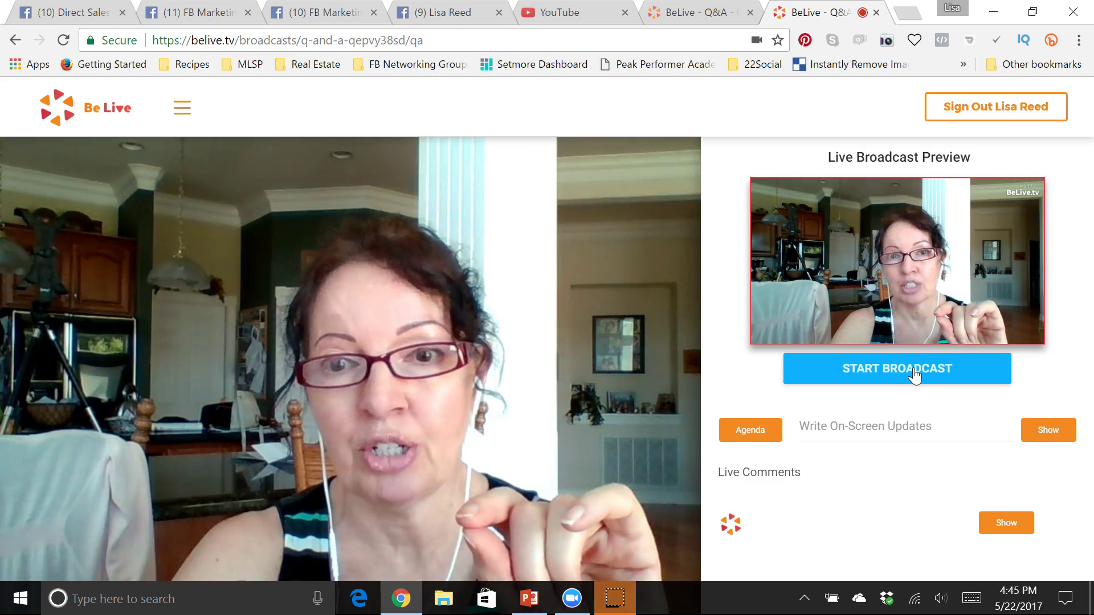
Show the on-screen banner 'How to Grow Your Network Marketing Business', then hide it.
left_click(830, 424)
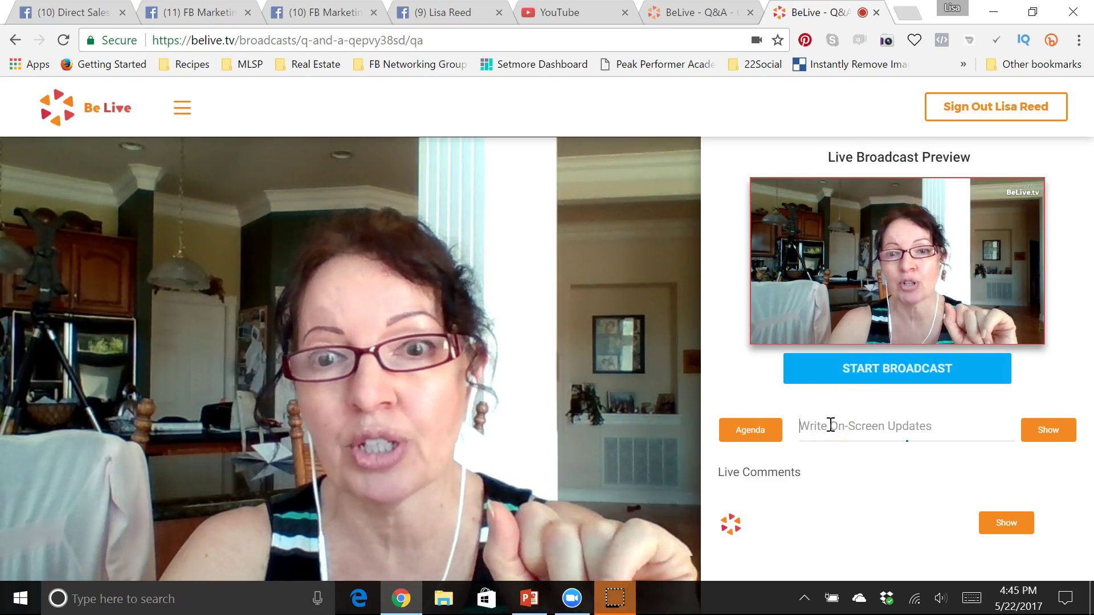
left_click(830, 425)
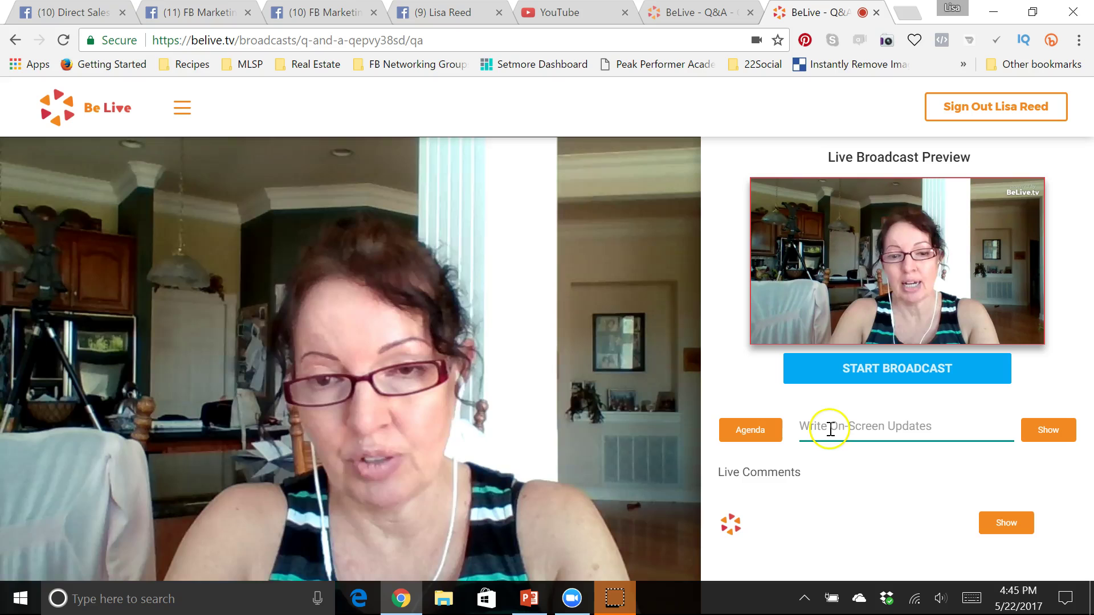
type("How")
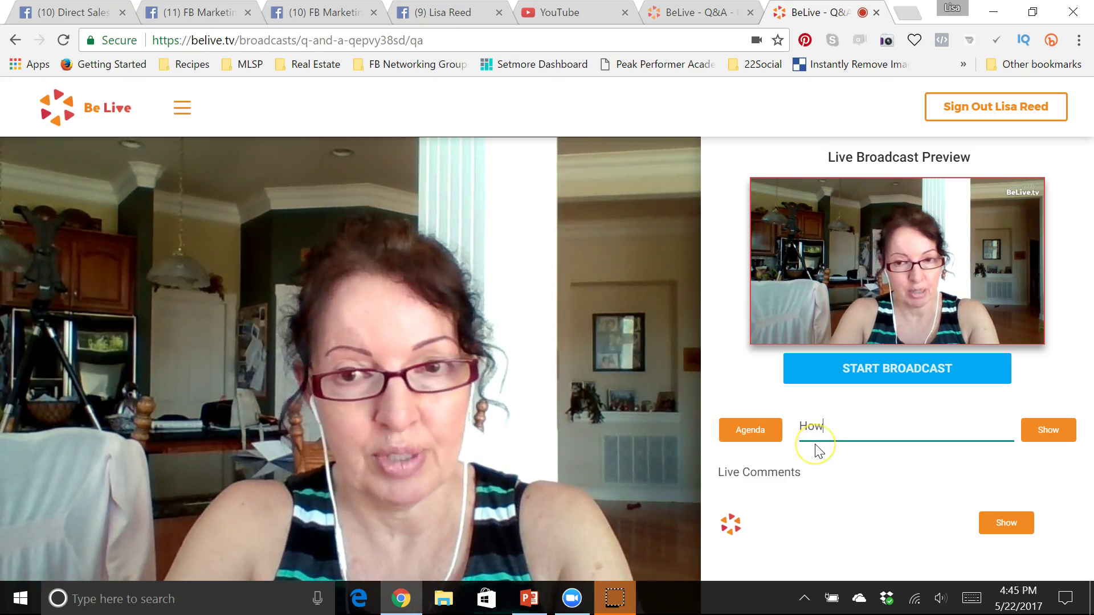
type(" to")
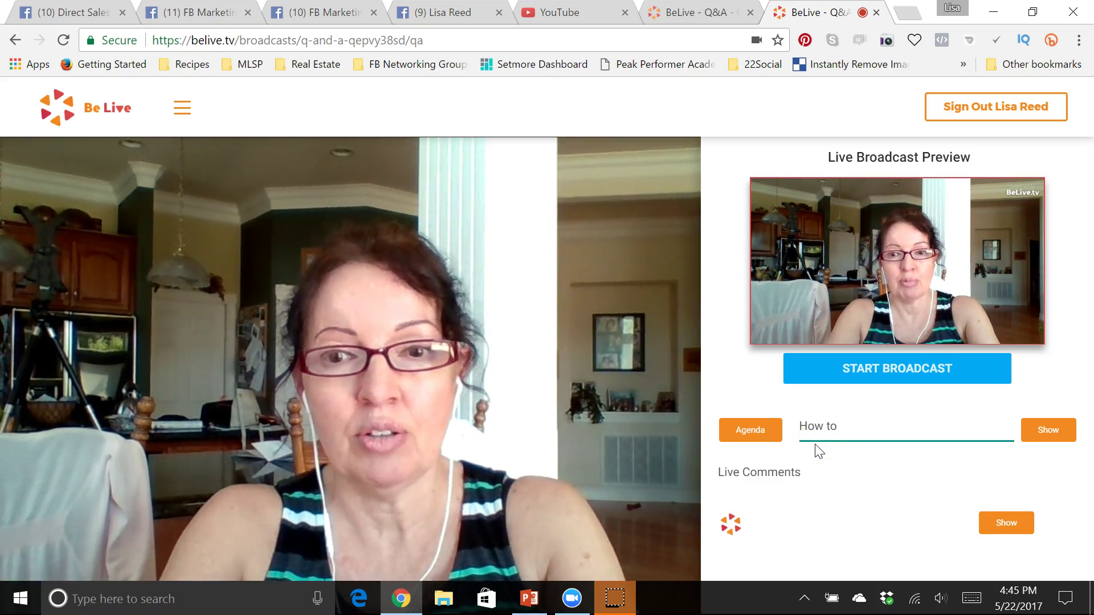
type(" Grow You")
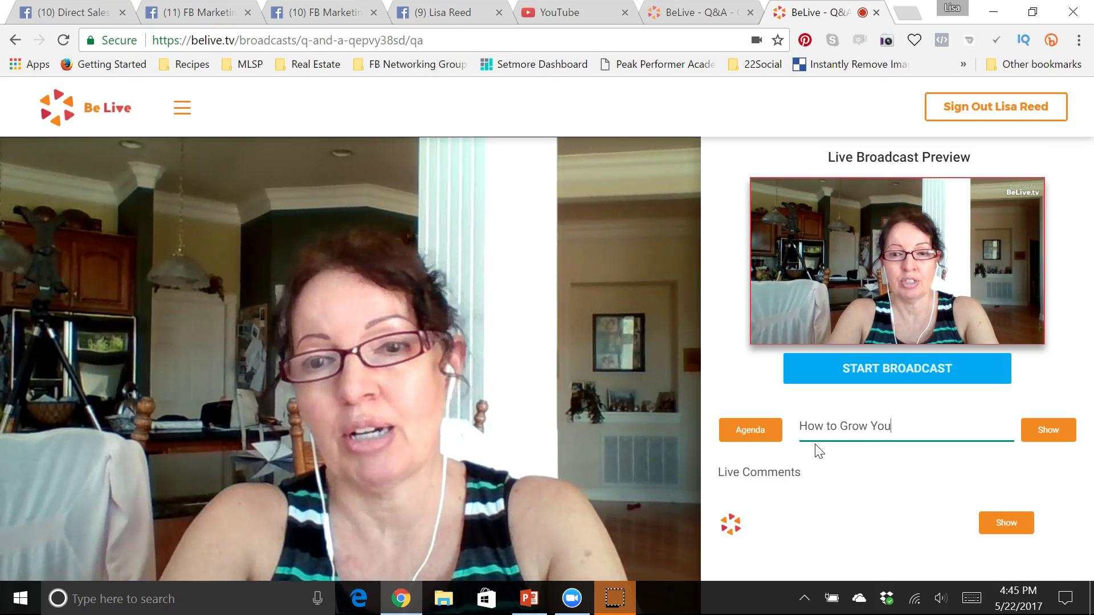
type("r Network")
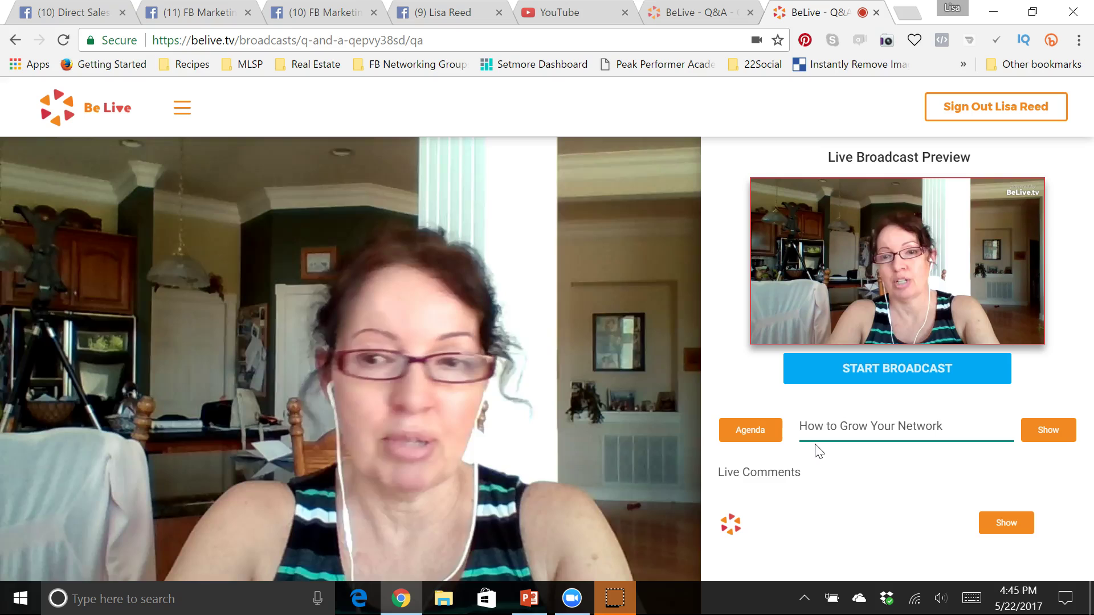
type(" Marketing Business")
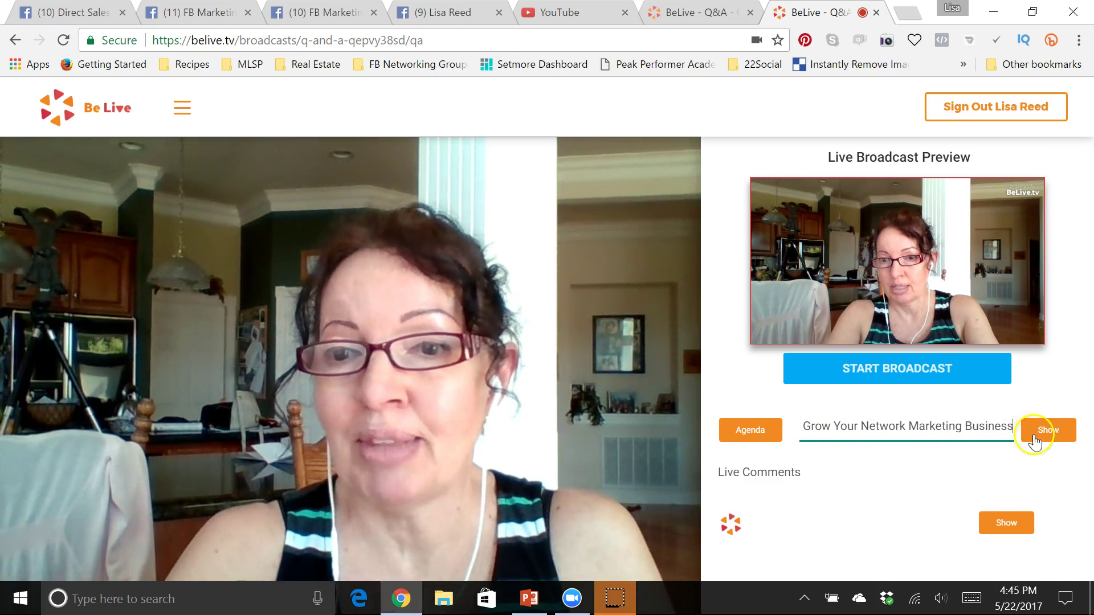
left_click(1052, 436)
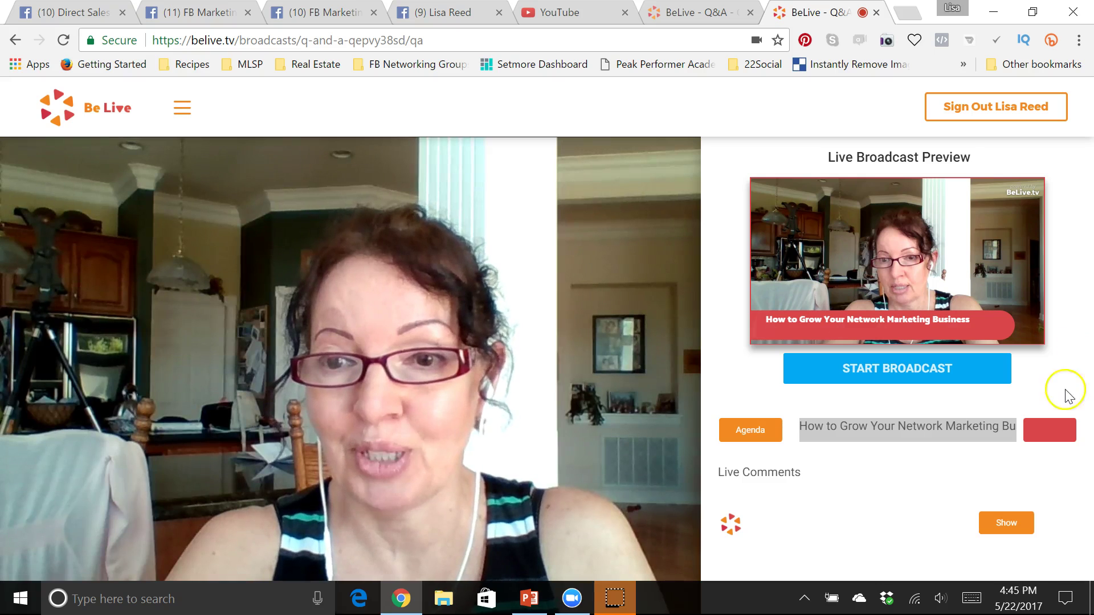
left_click(1051, 432)
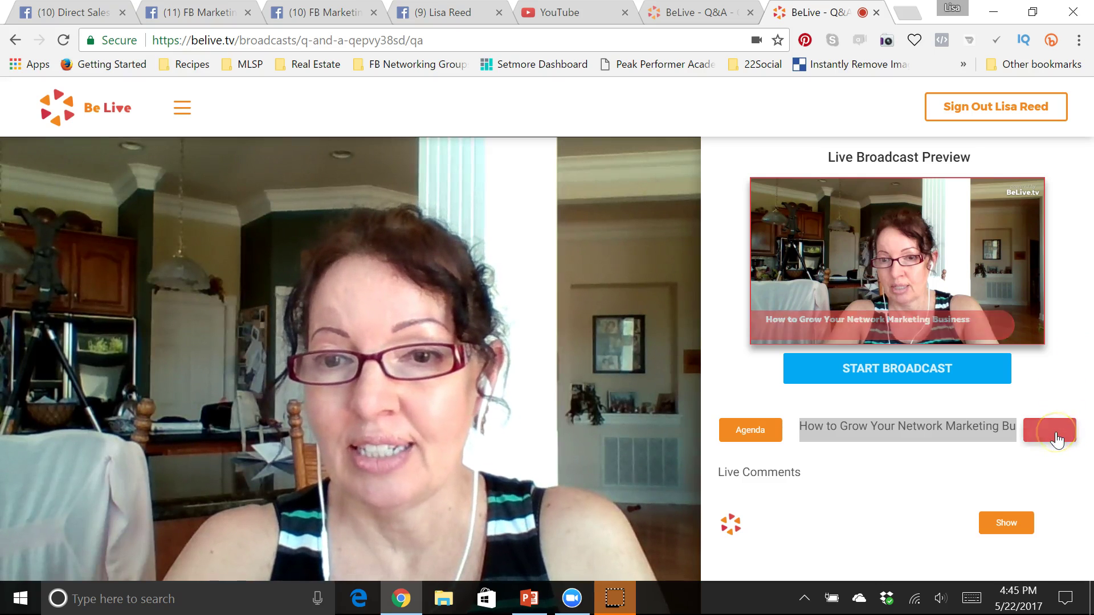
Show the Live Comments sample comment as an overlay on the broadcast.
left_click(974, 433)
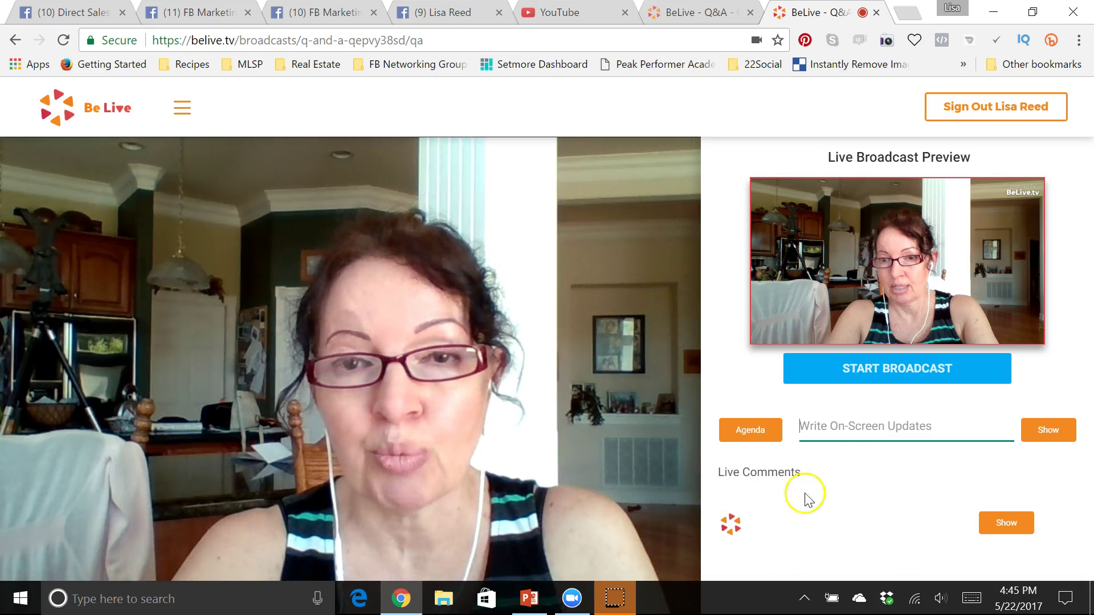
left_click(1006, 524)
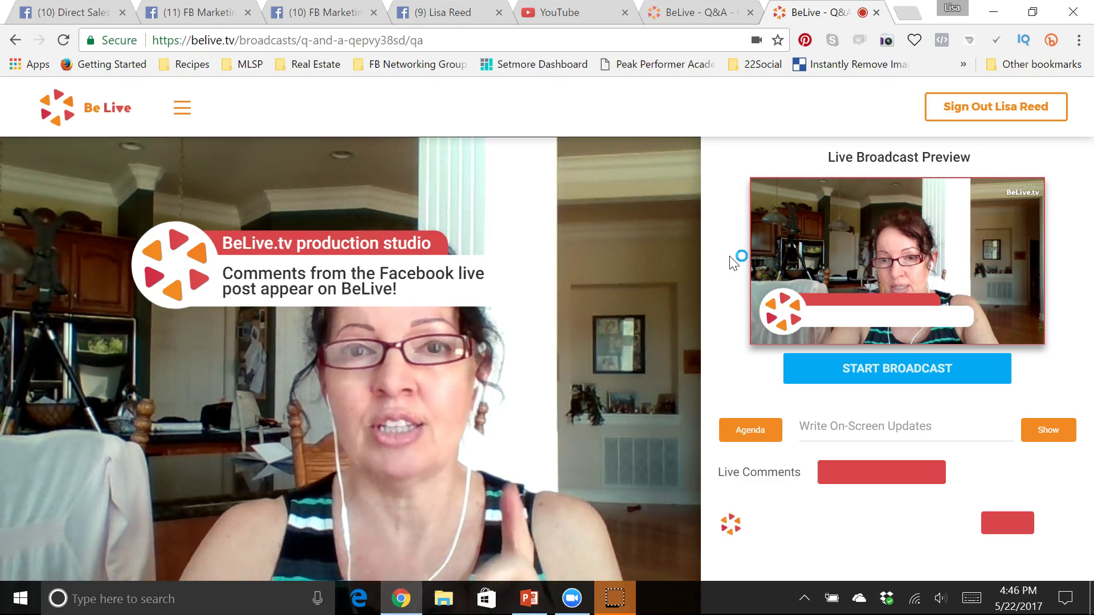
Add agenda item 1 titled 'Problem Solver' with description 'Be a problem solver'.
left_click(749, 434)
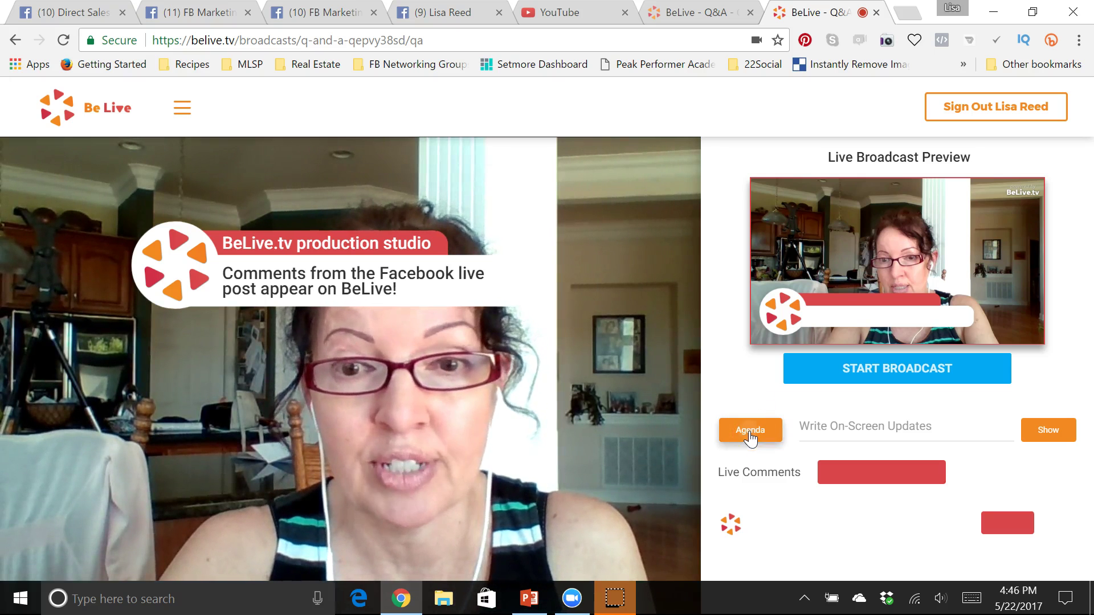
left_click(659, 419)
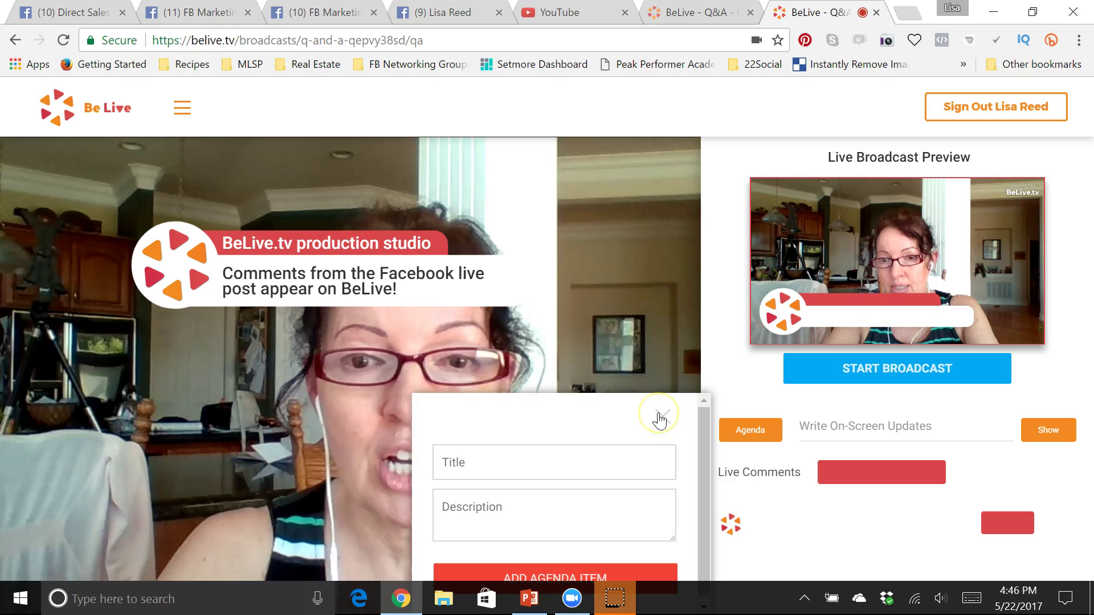
left_click(528, 466)
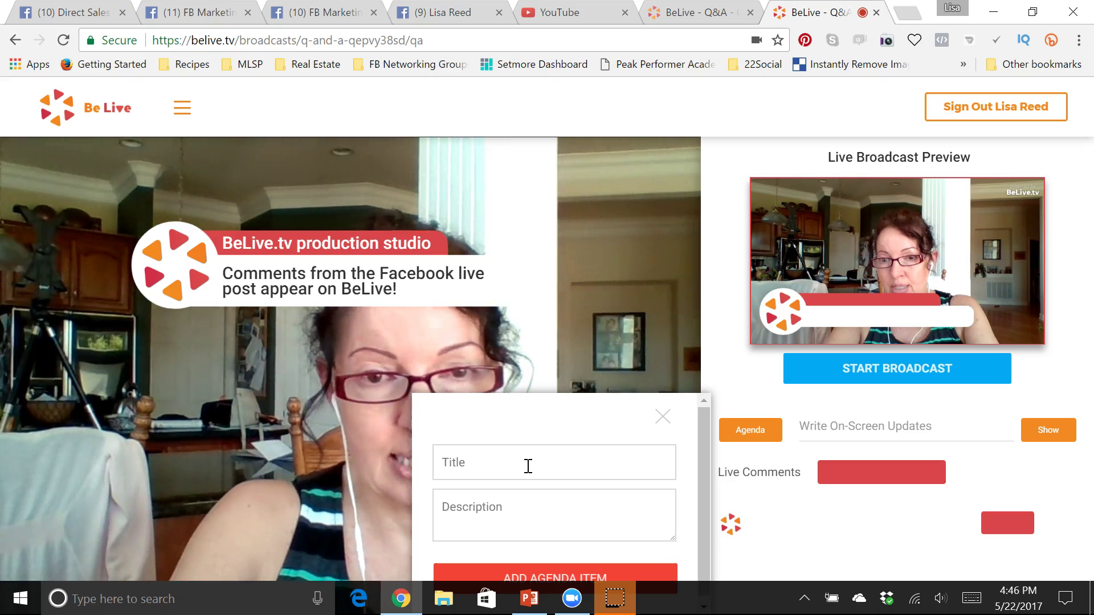
type("Problem Solver")
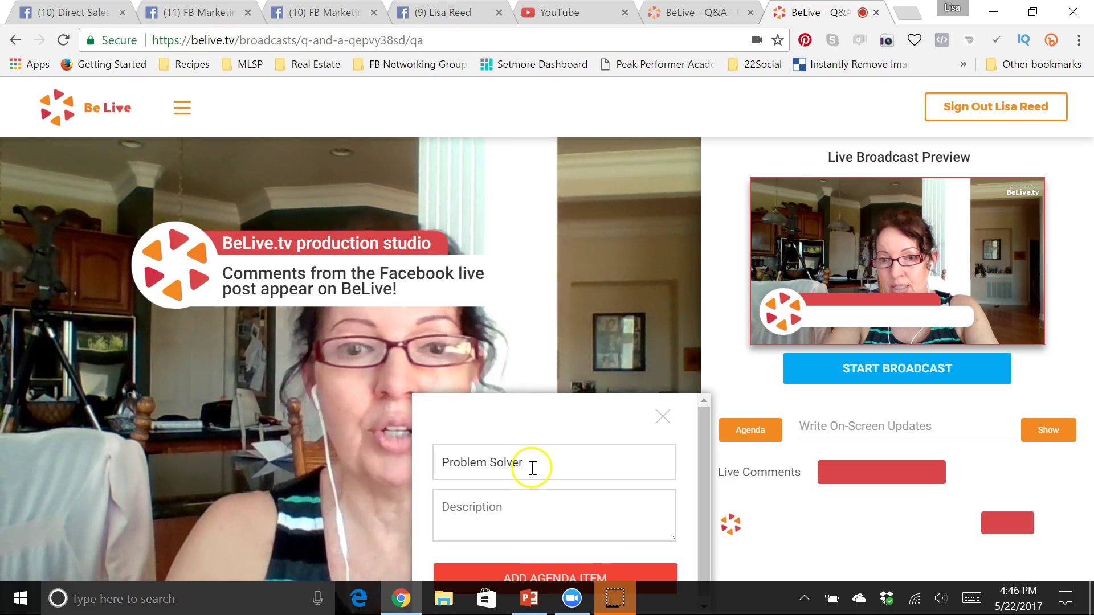
left_click(508, 515)
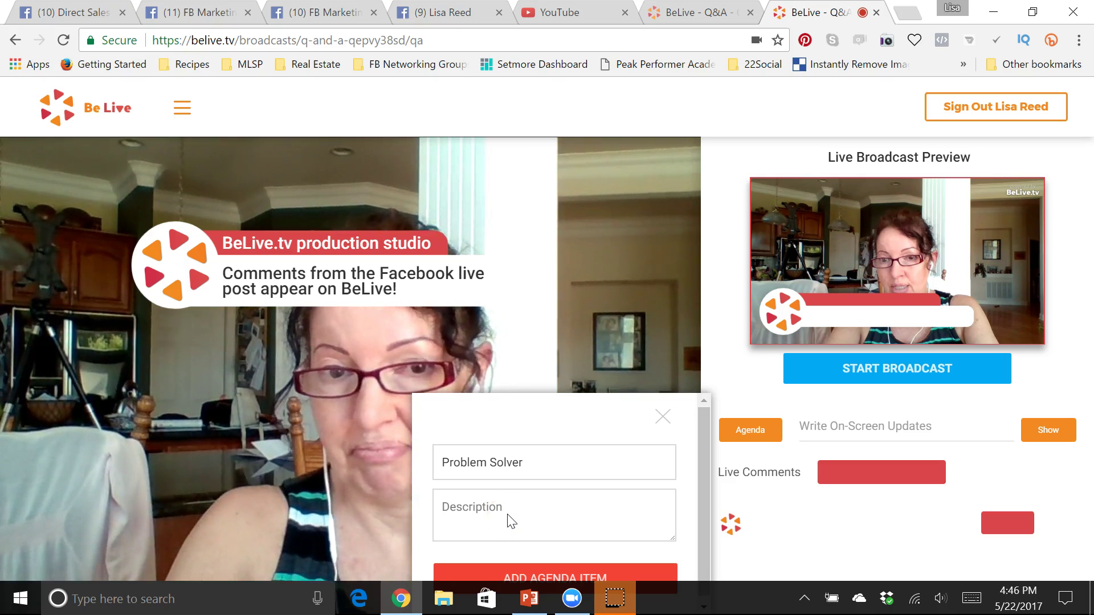
type("Be")
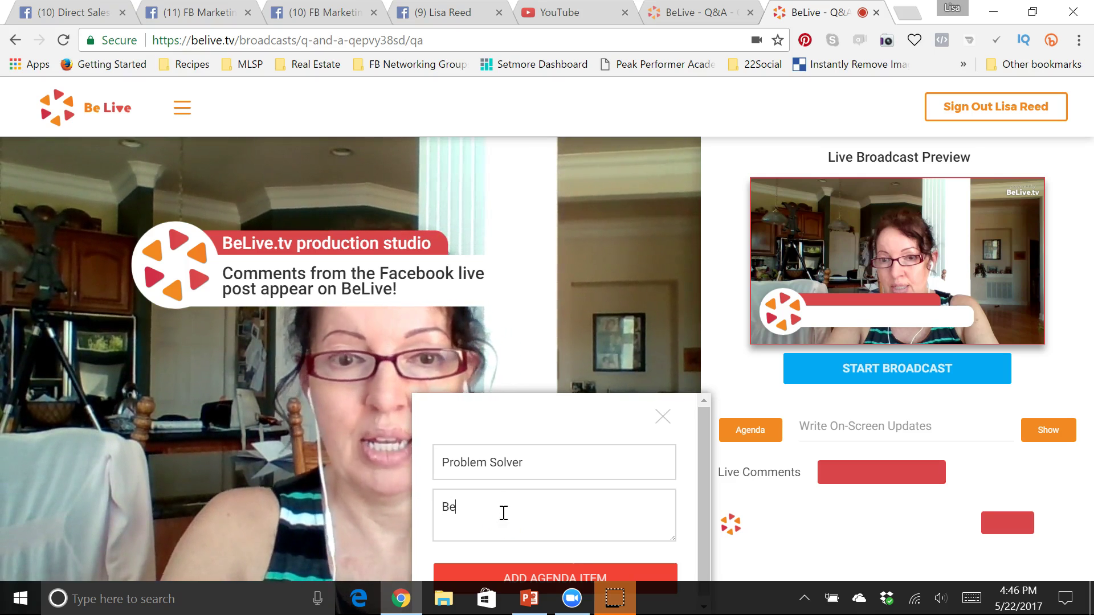
type(" a proble")
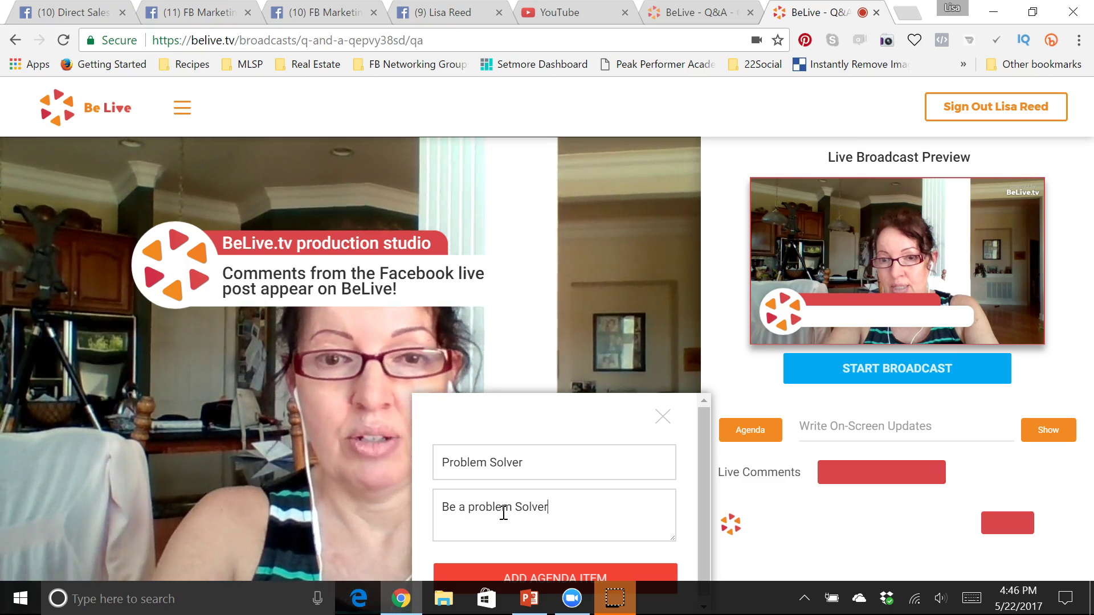
type("m So")
key("BackSpace")
key("BackSpace")
type("solver")
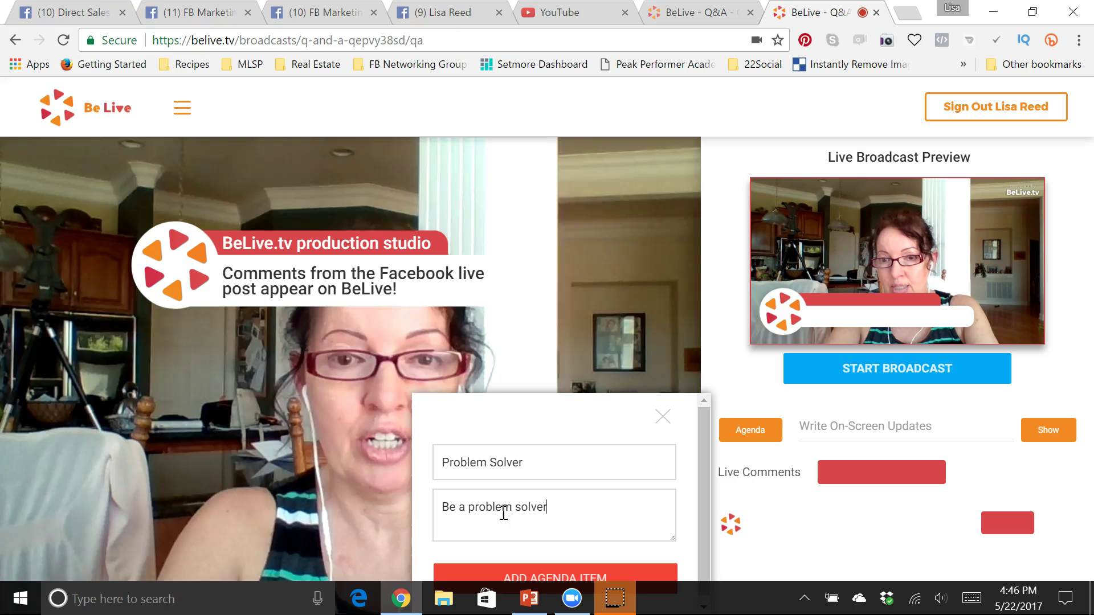
left_click(530, 573)
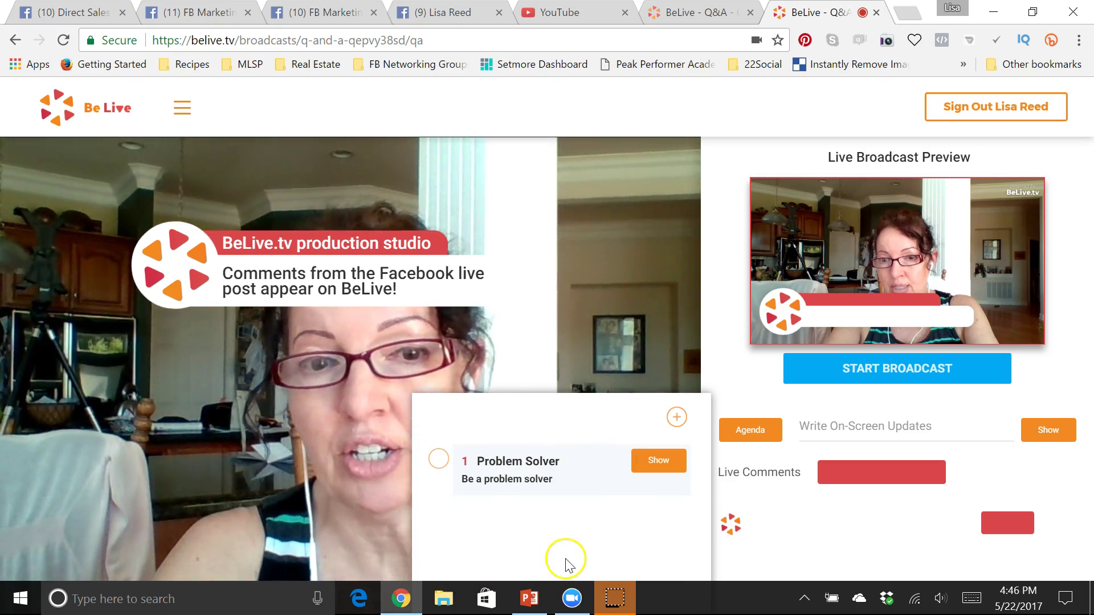
Display the Problem Solver agenda banner on the broadcast, then take it off.
mouse_move(497, 491)
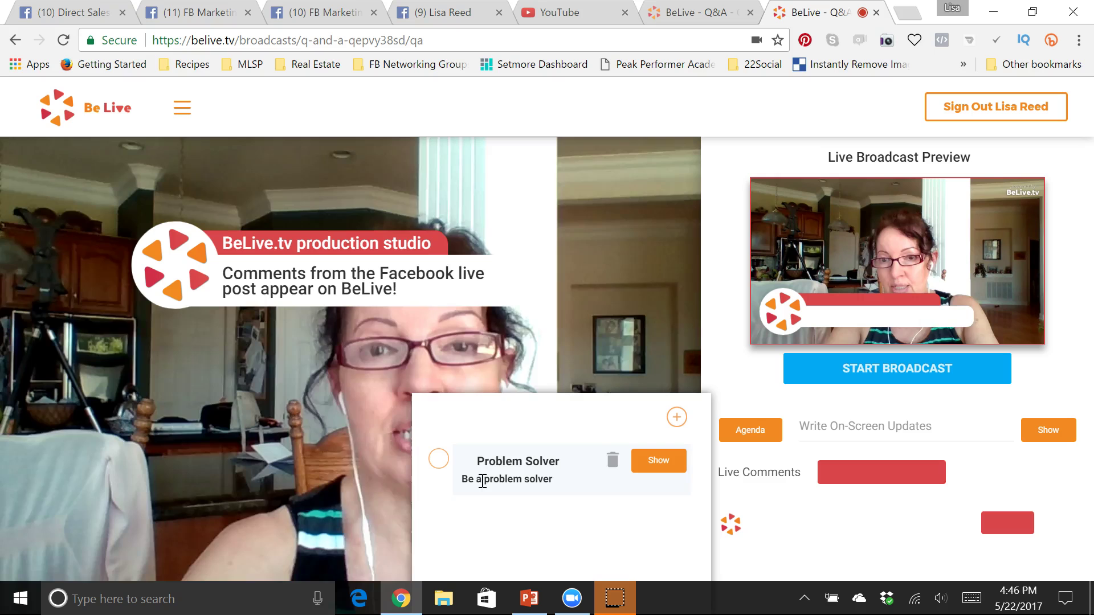
left_click(672, 464)
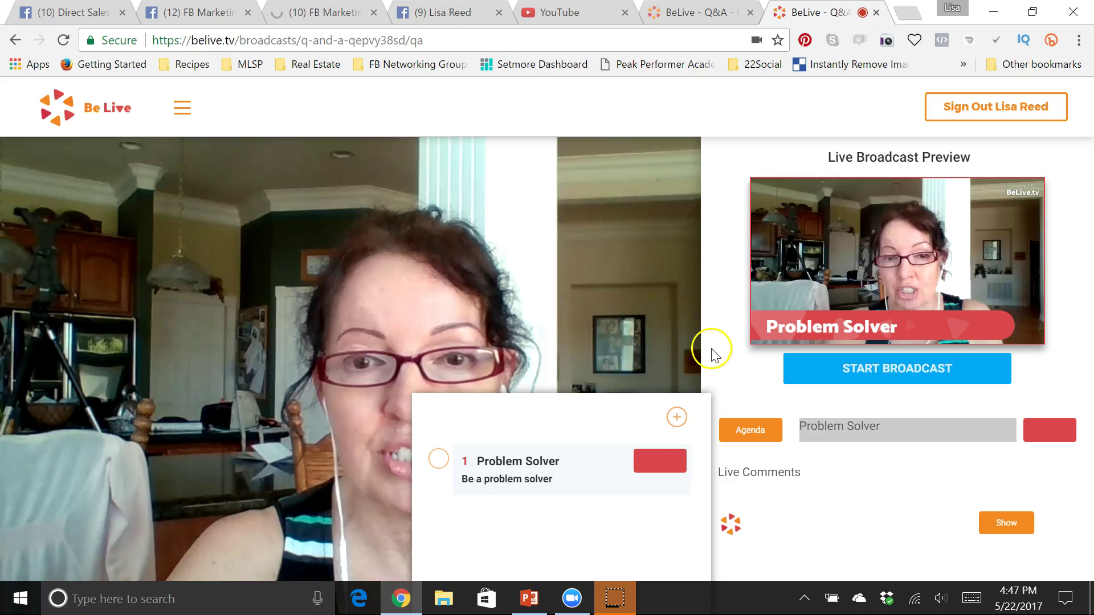
left_click(659, 460)
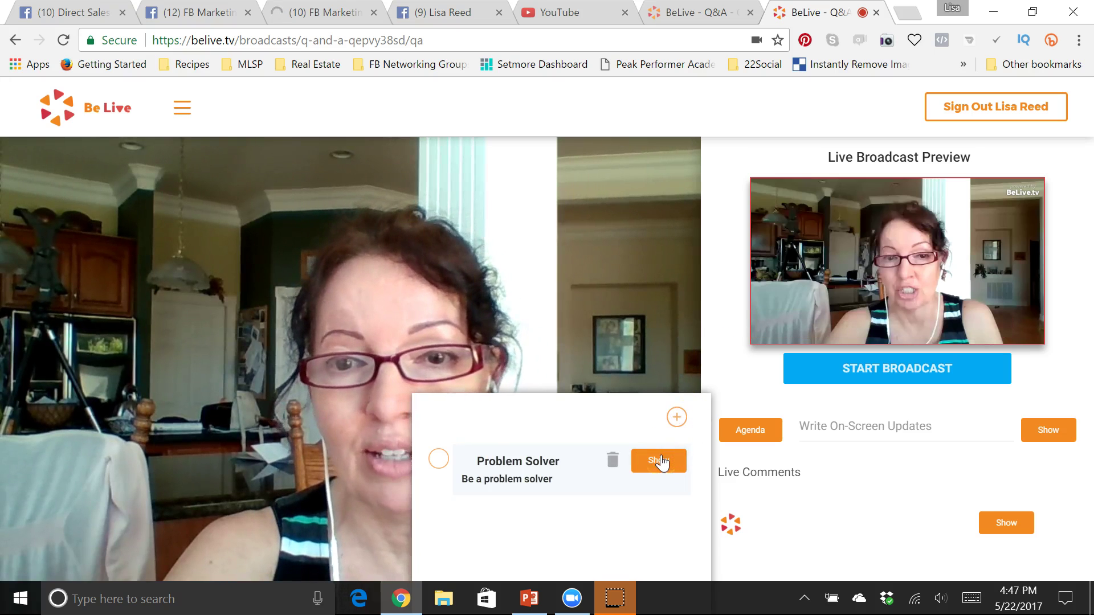